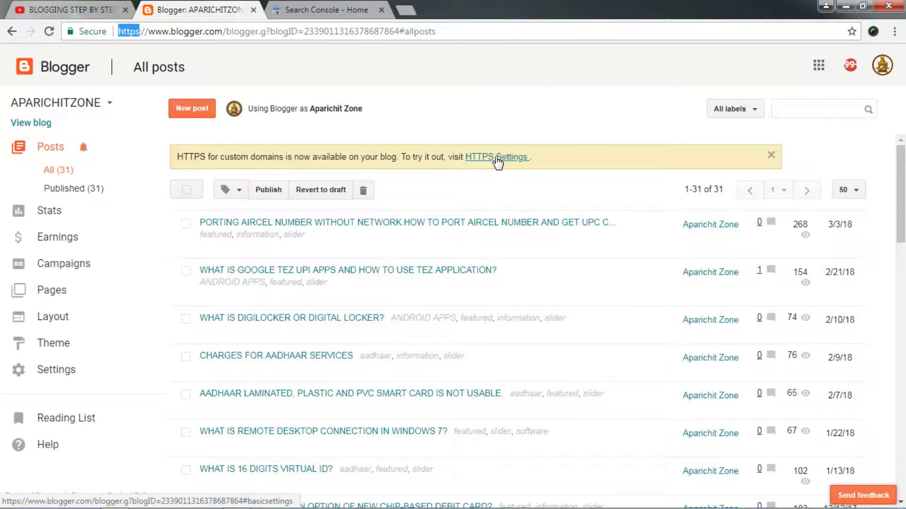
Look through the blog's complete list of posts and return to its beginning.
mouse_move(368, 254)
scroll(404, 298, down, 4)
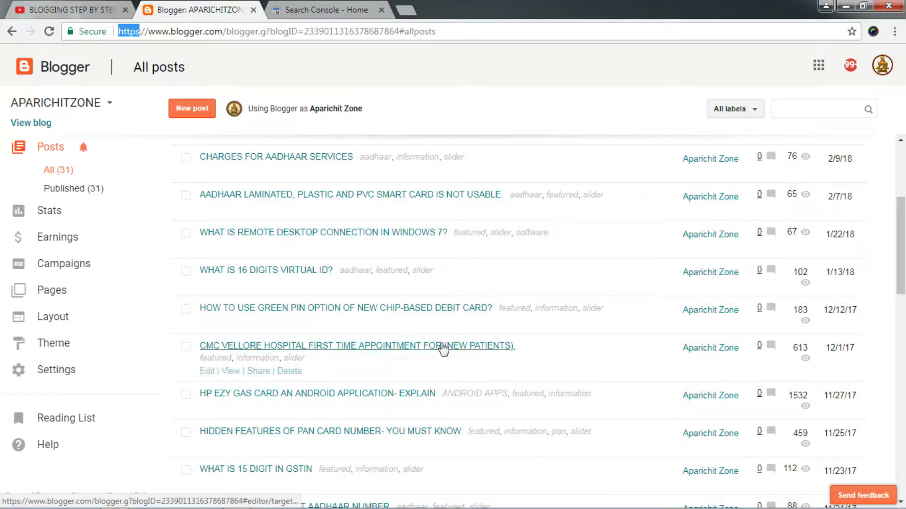
scroll(448, 339, down, 3)
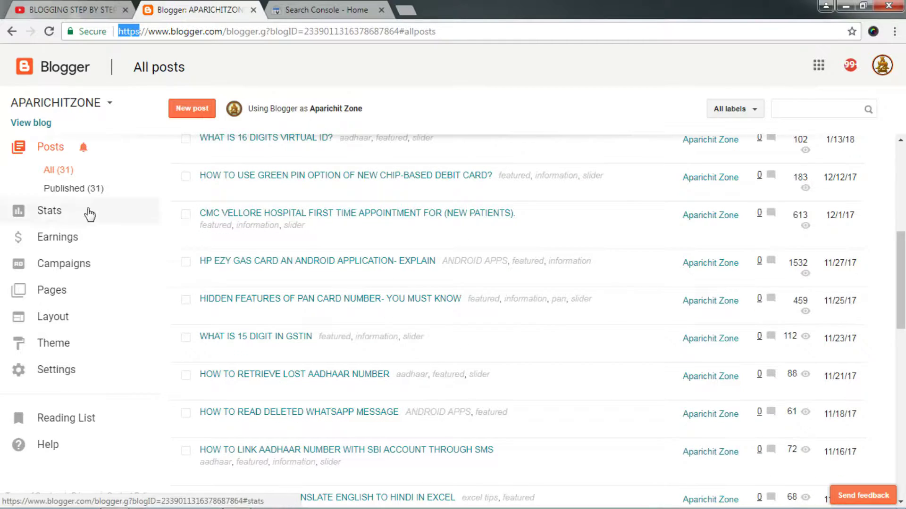
scroll(403, 302, down, 12)
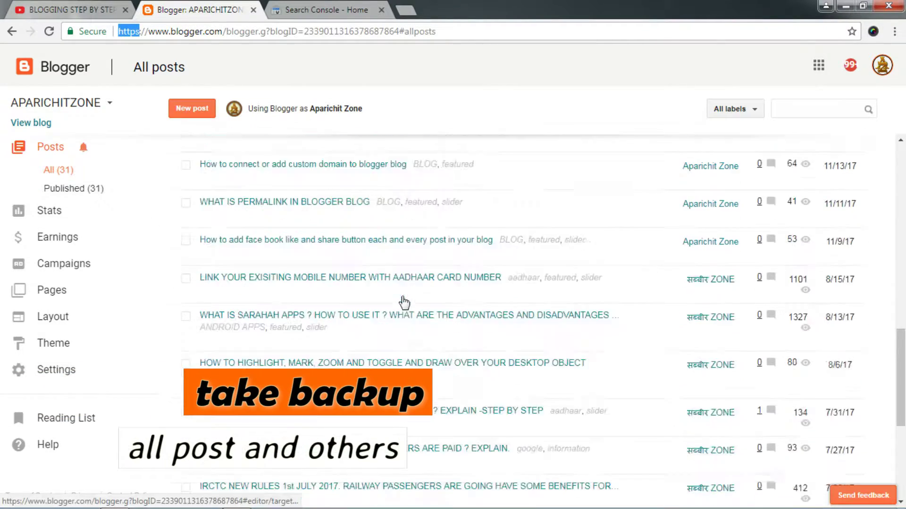
scroll(403, 302, up, 15)
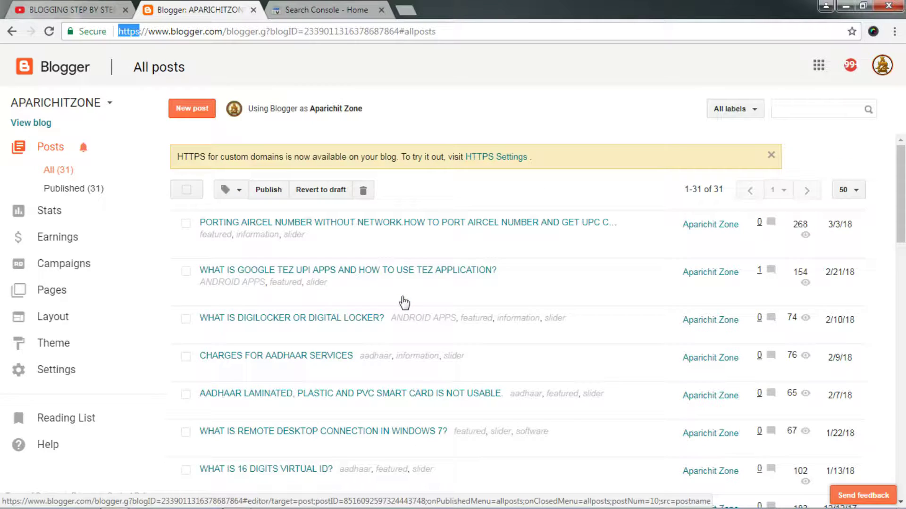
key(ctrl+a)
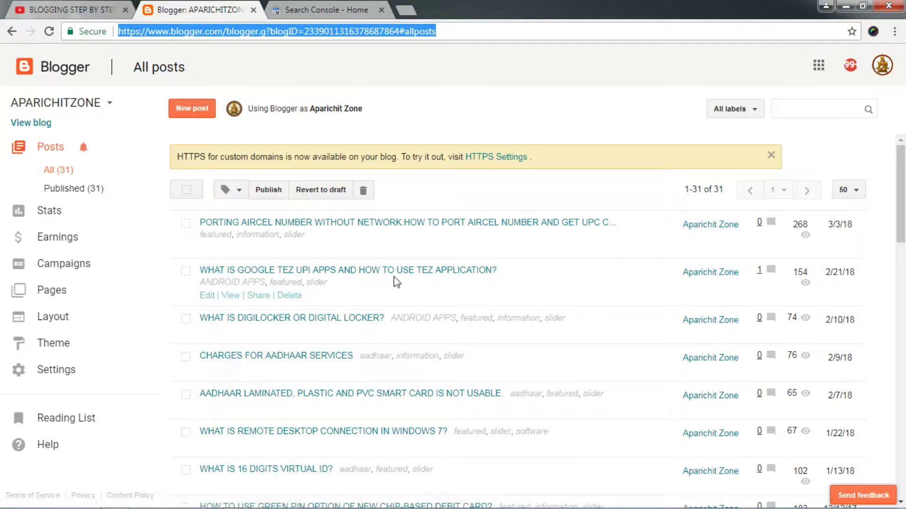
Back up the blog's content from the Other settings and save the backup file to the computer.
click(59, 376)
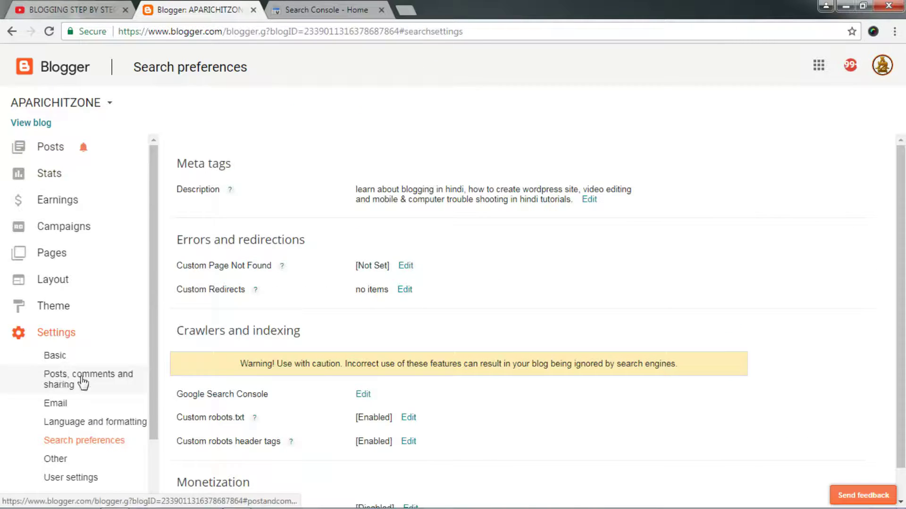
click(56, 465)
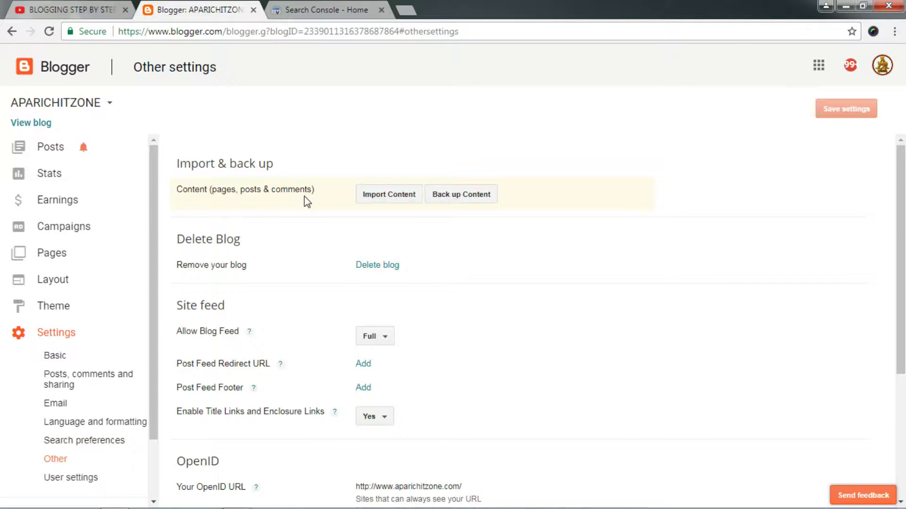
click(466, 199)
click(536, 164)
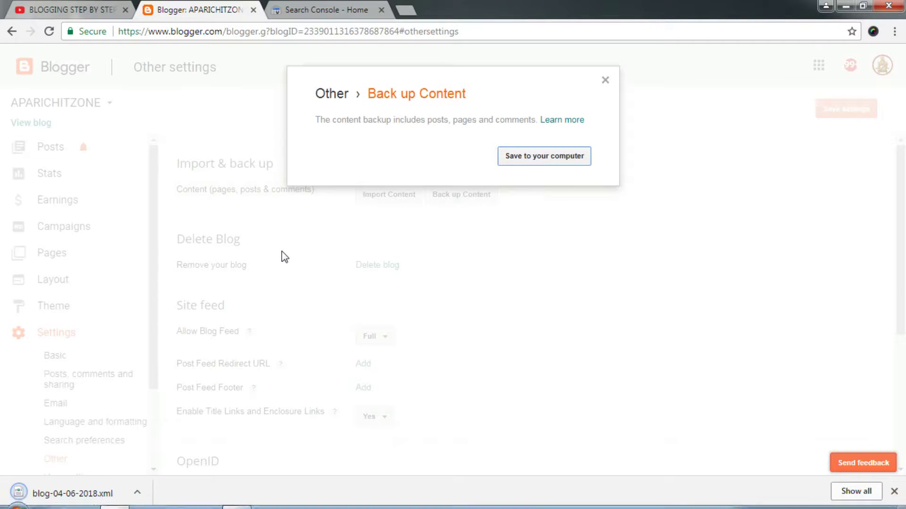
Show the downloaded XML backup in its folder, then close the folder window and the Back up Content dialog.
click(136, 492)
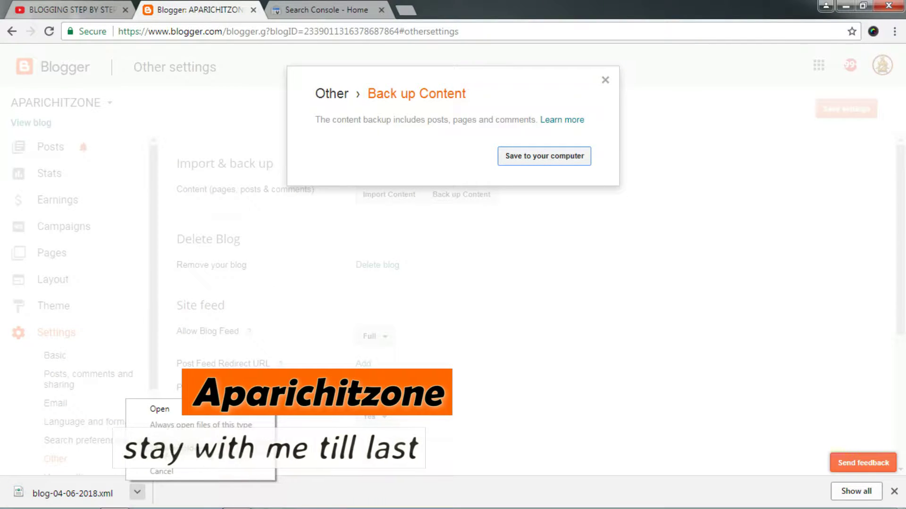
click(165, 448)
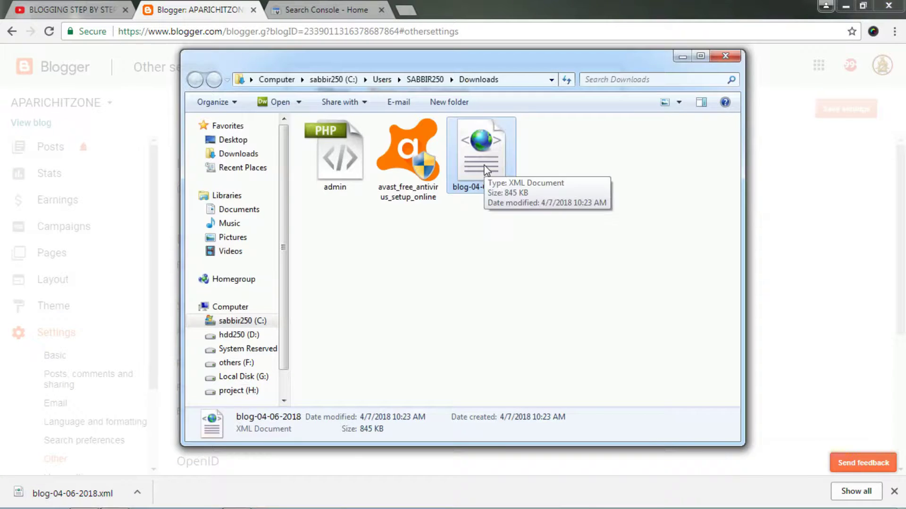
click(725, 57)
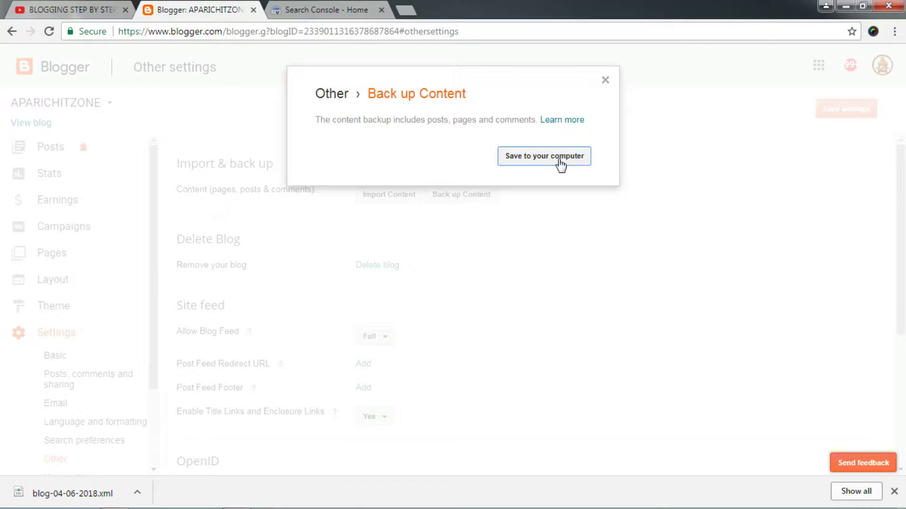
click(606, 80)
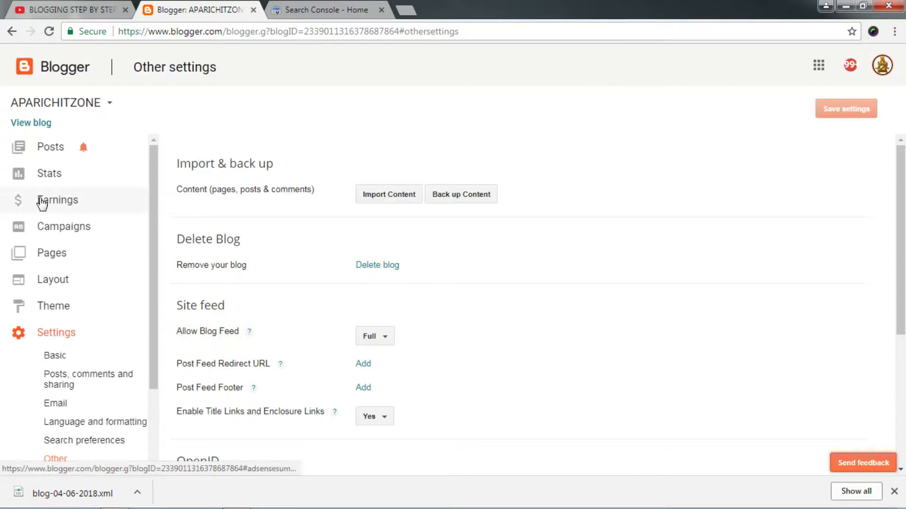
Follow the HTTPS Settings notice on the posts page and set HTTPS Availability to Yes.
click(47, 147)
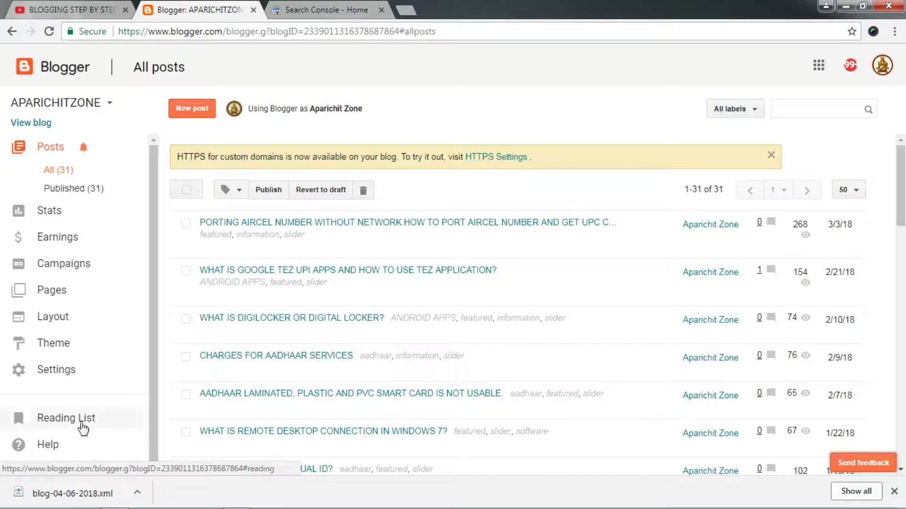
click(488, 158)
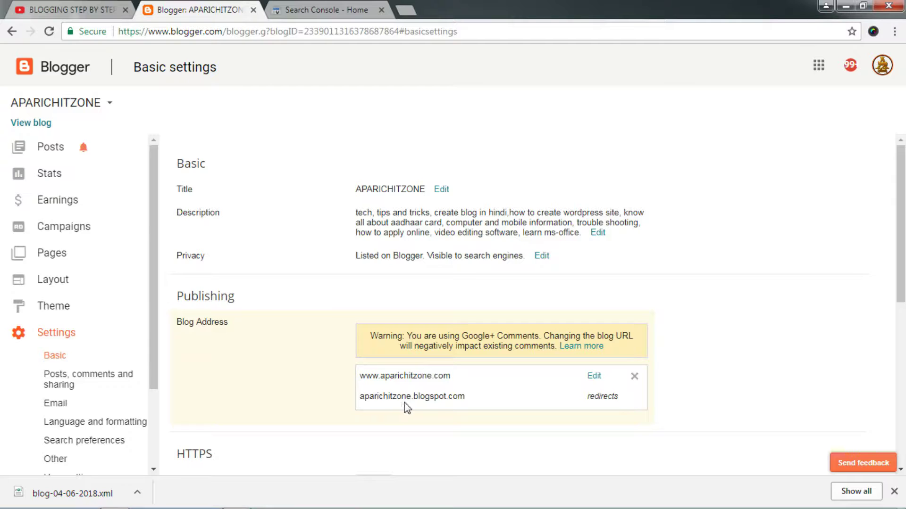
scroll(491, 384, down, 5)
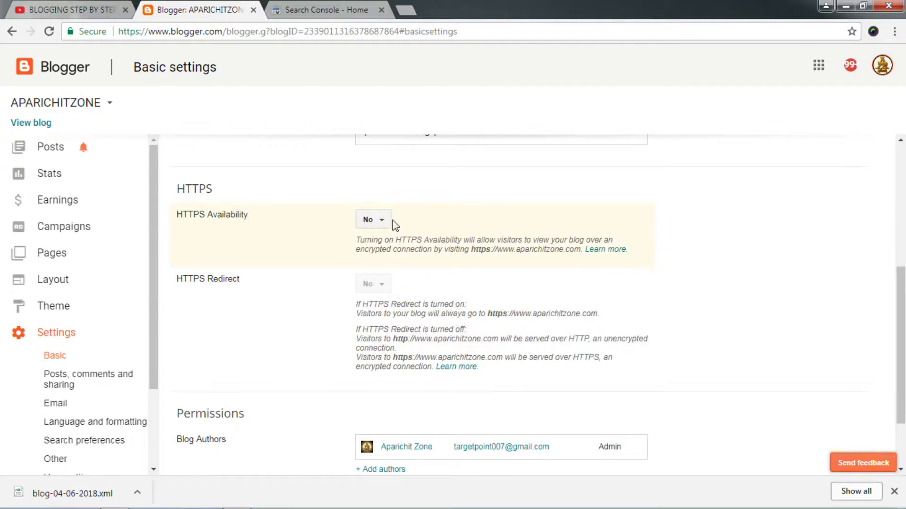
click(378, 223)
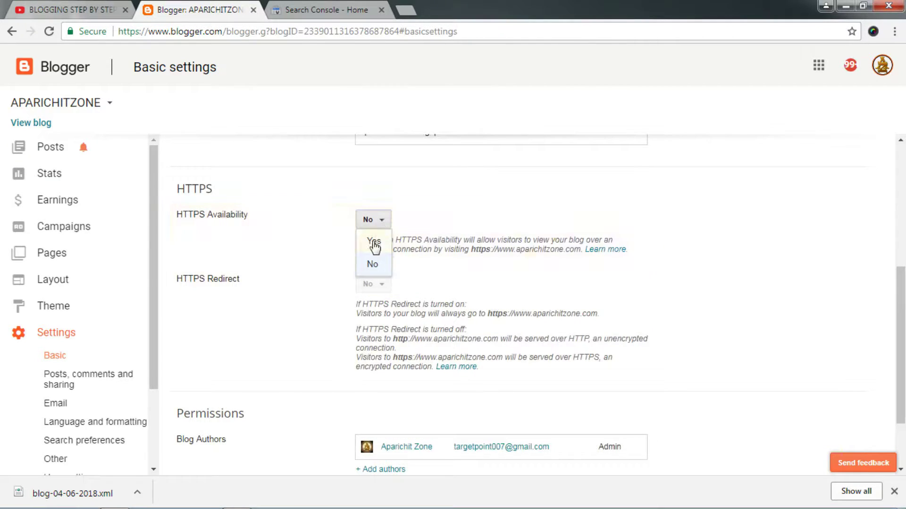
click(373, 242)
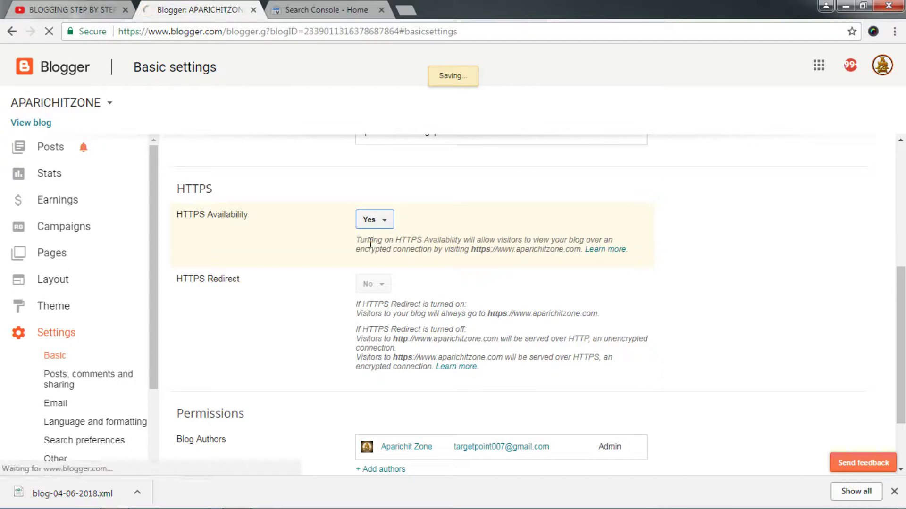
Dismiss the downloads bar and check the processing status of HTTPS Availability in the Basic settings.
click(894, 492)
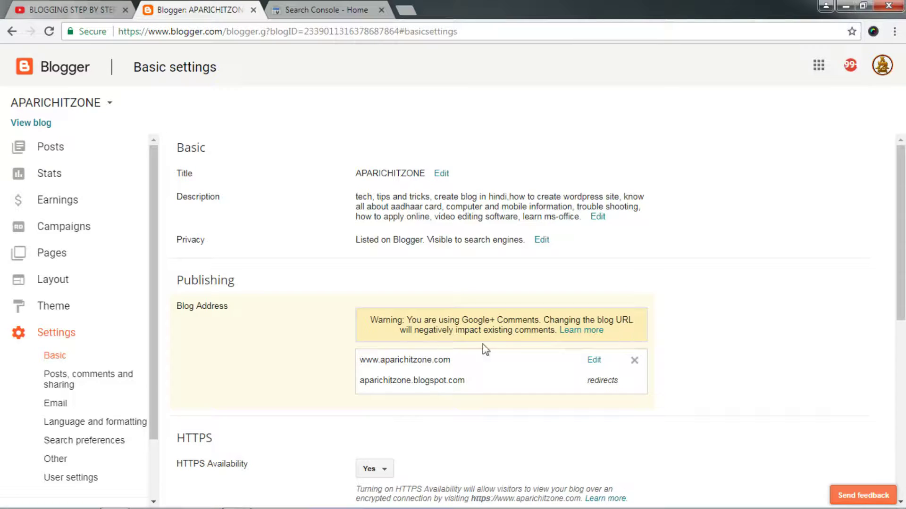
scroll(484, 350, down, 5)
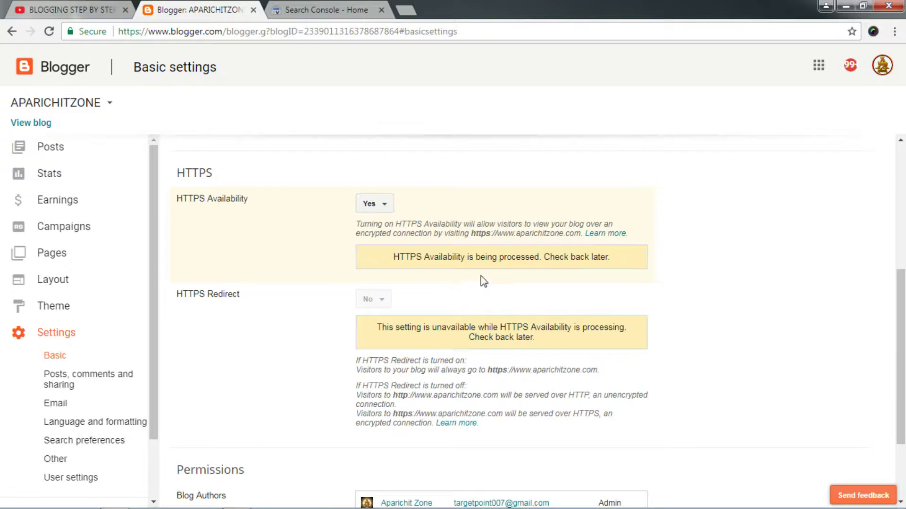
scroll(467, 311, down, 2)
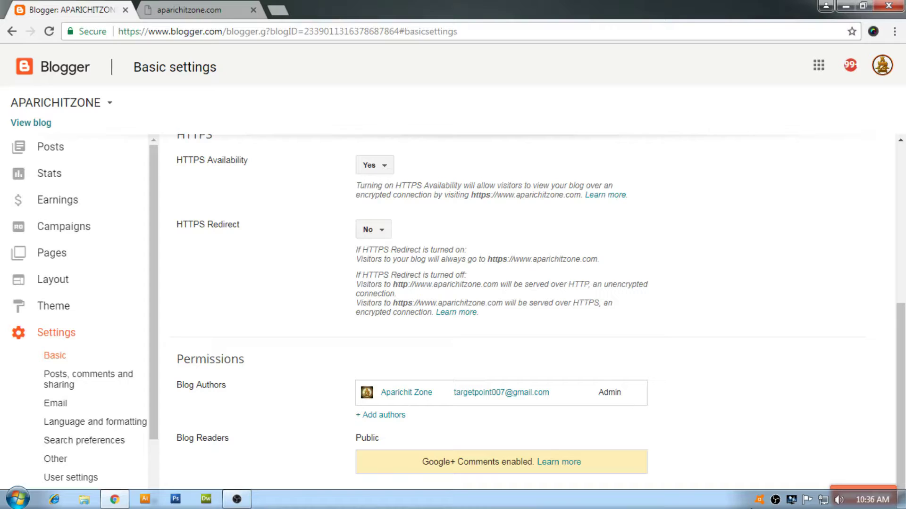
click(288, 31)
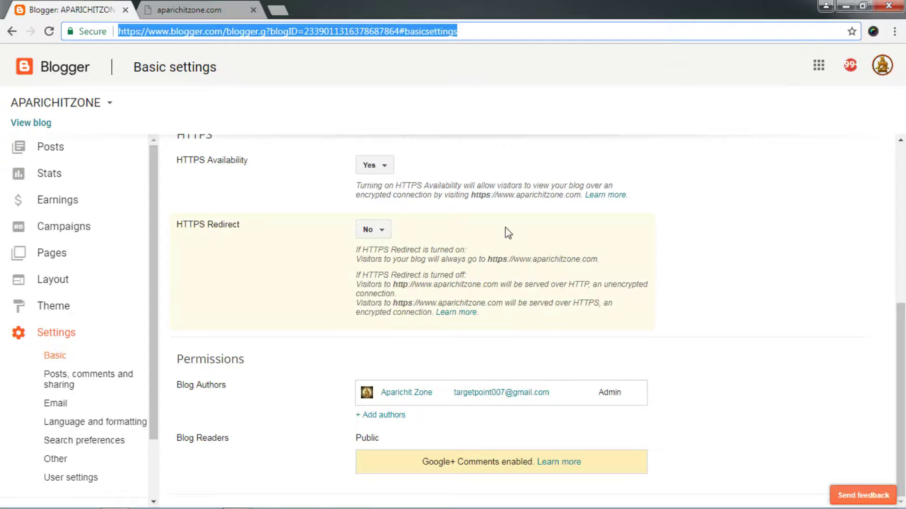
click(205, 7)
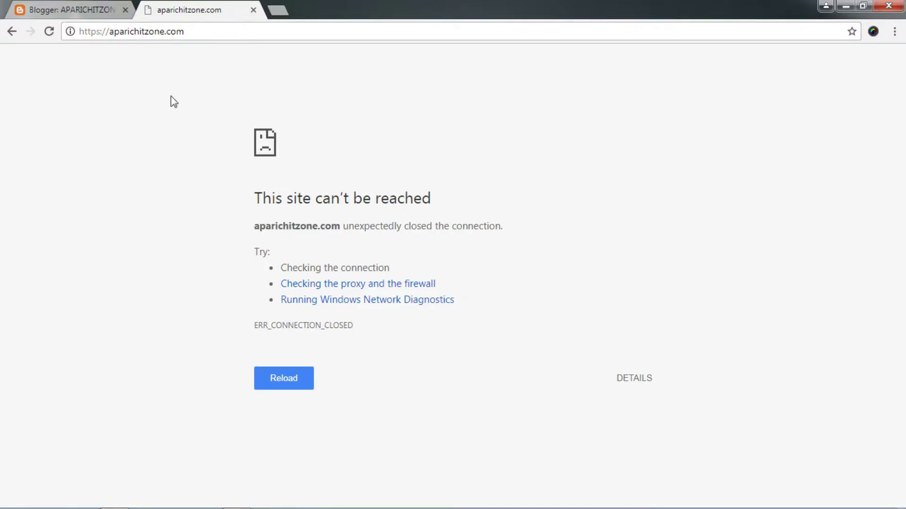
click(194, 36)
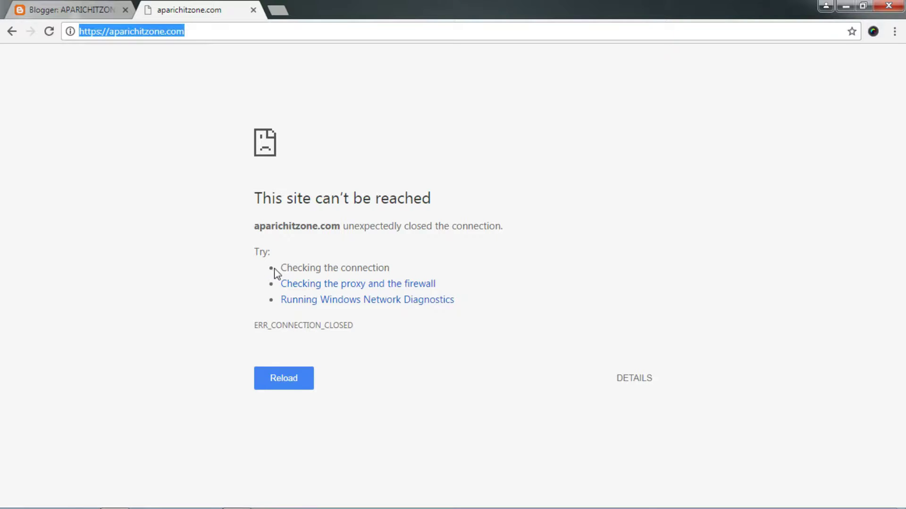
key(F5)
click(254, 10)
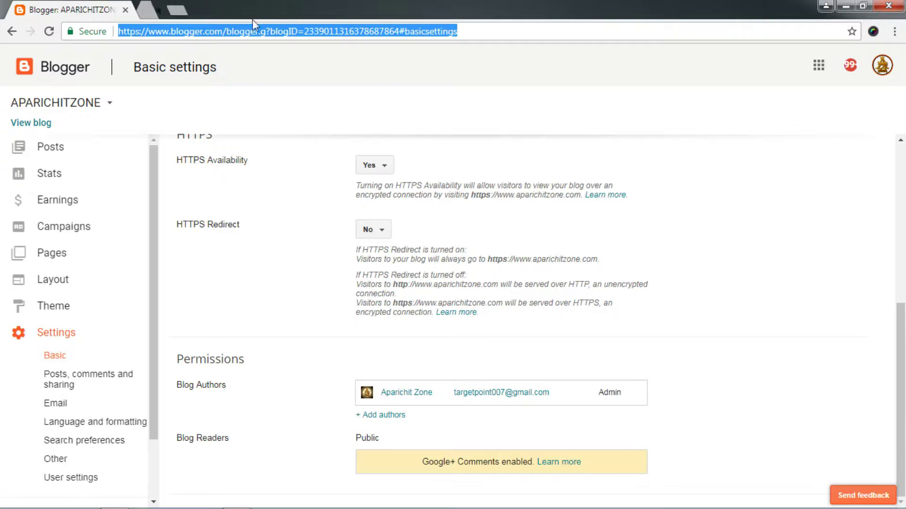
Reload the Basic settings page and set HTTPS Redirect to Yes.
click(49, 32)
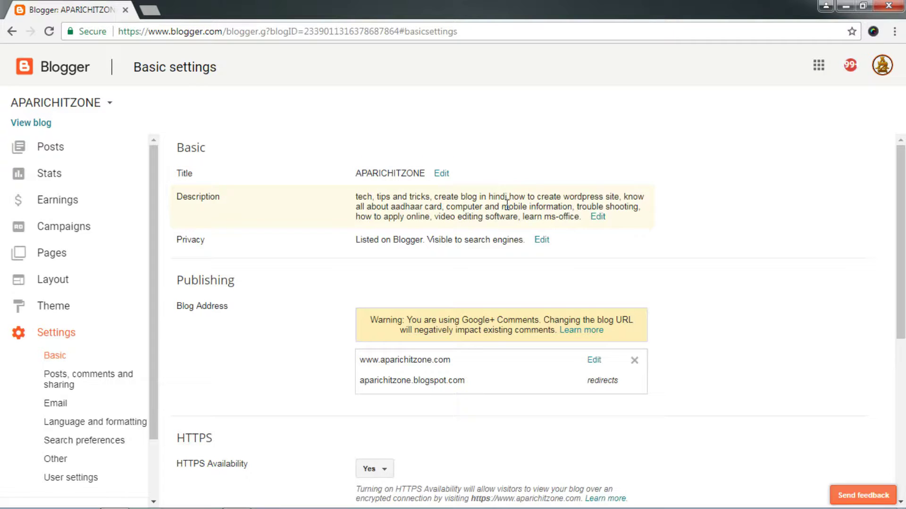
scroll(519, 238, down, 5)
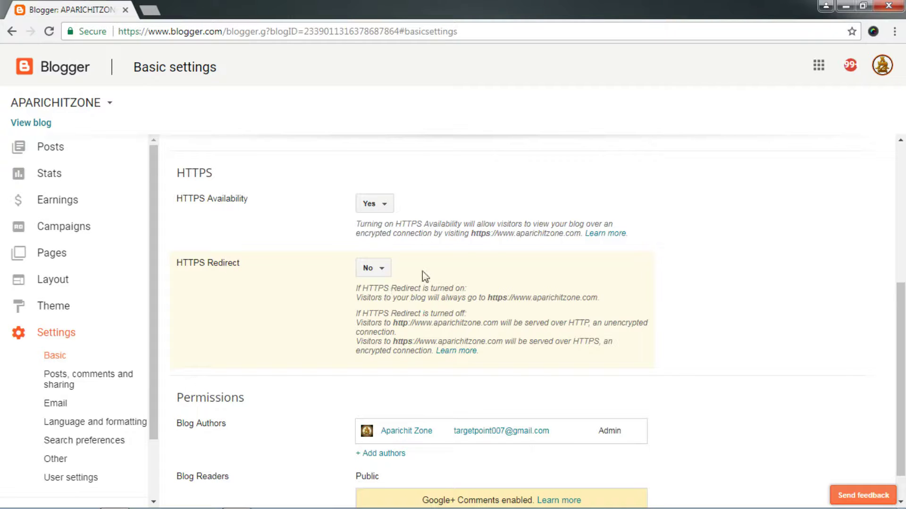
click(384, 273)
click(373, 288)
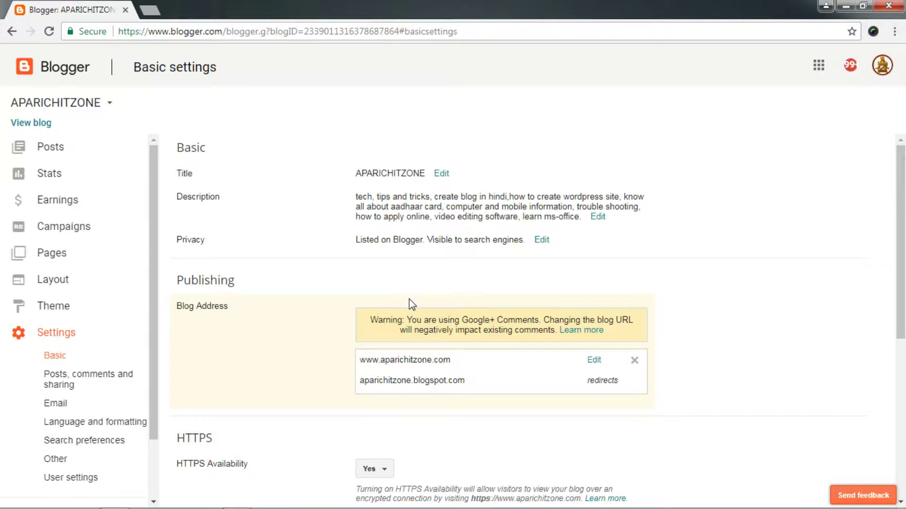
Review the HTTPS Availability and HTTPS Redirect values on the Basic settings page.
scroll(486, 366, down, 5)
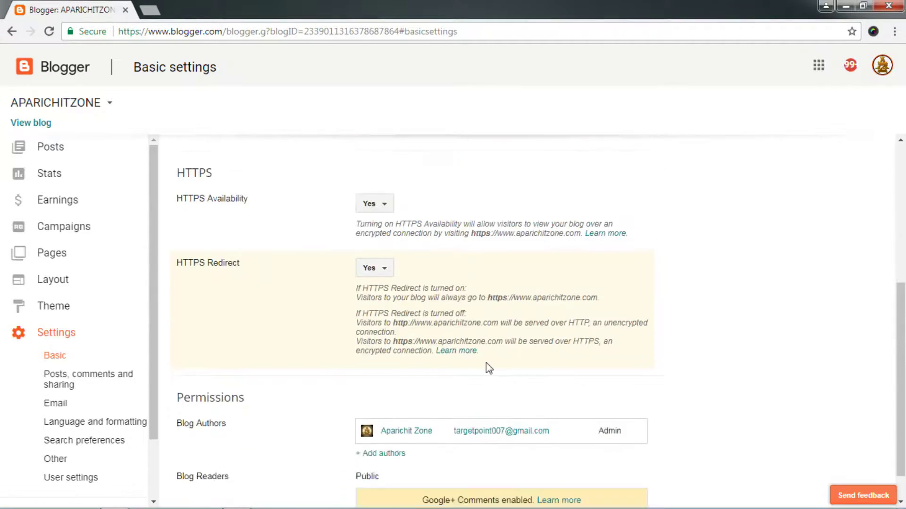
scroll(485, 364, down, 1)
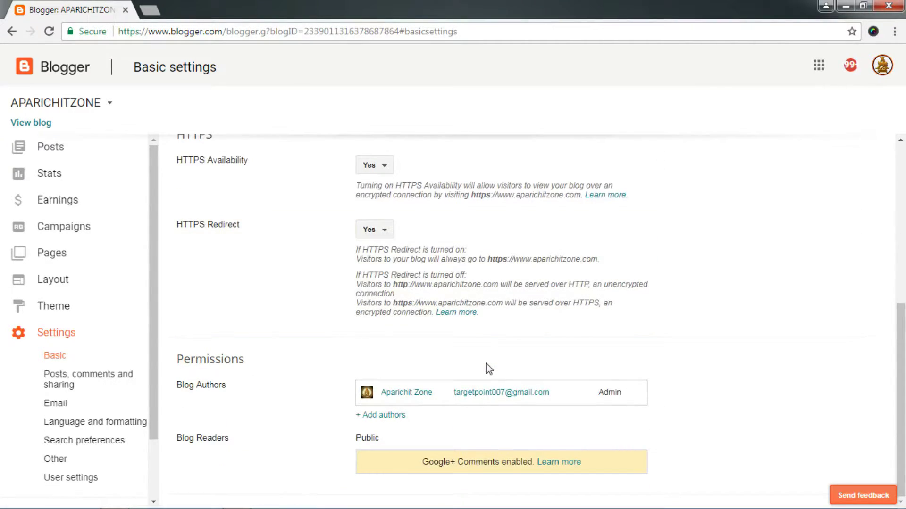
scroll(486, 365, up, 6)
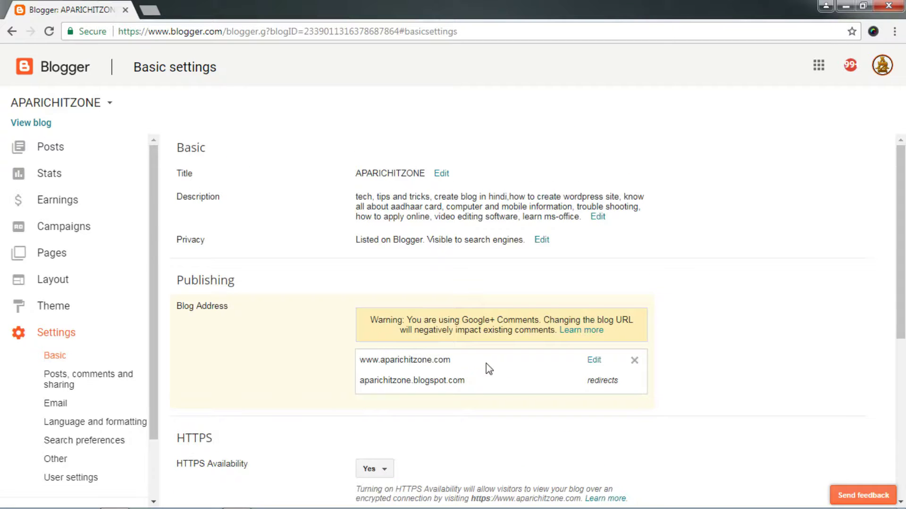
Open the live blog in a new tab, examine its address for a secure HTTPS connection, and return to the Blogger settings.
right_click(27, 123)
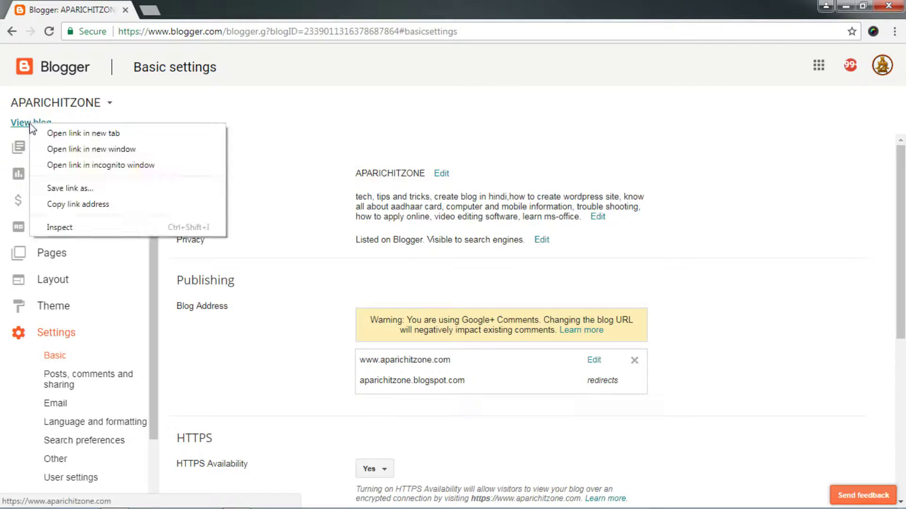
click(56, 133)
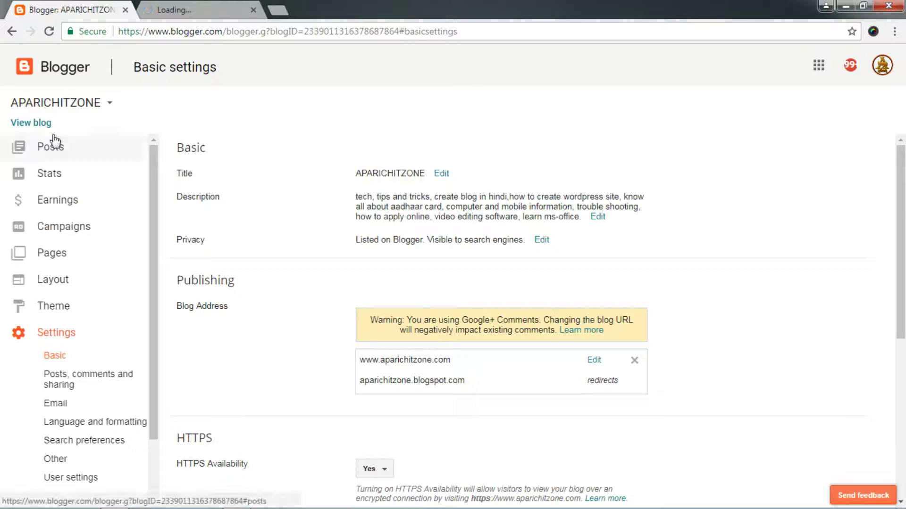
click(216, 4)
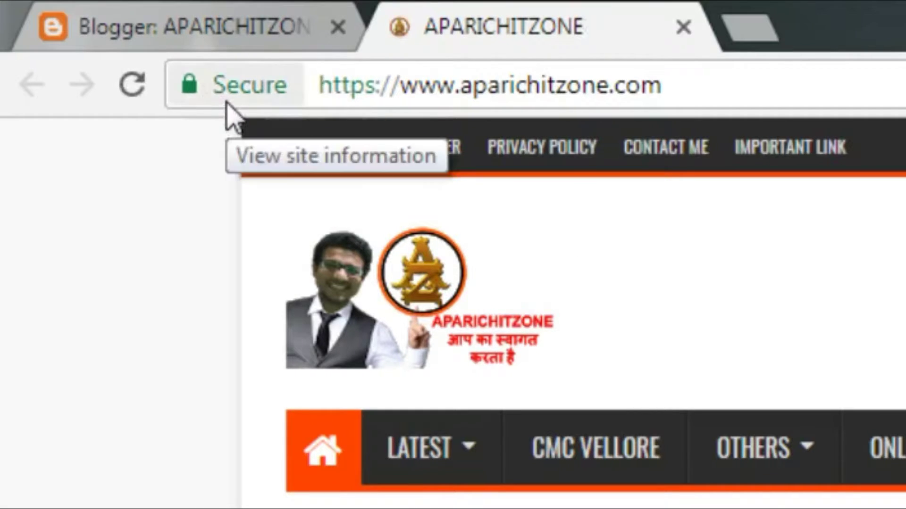
drag(317, 87, 770, 93)
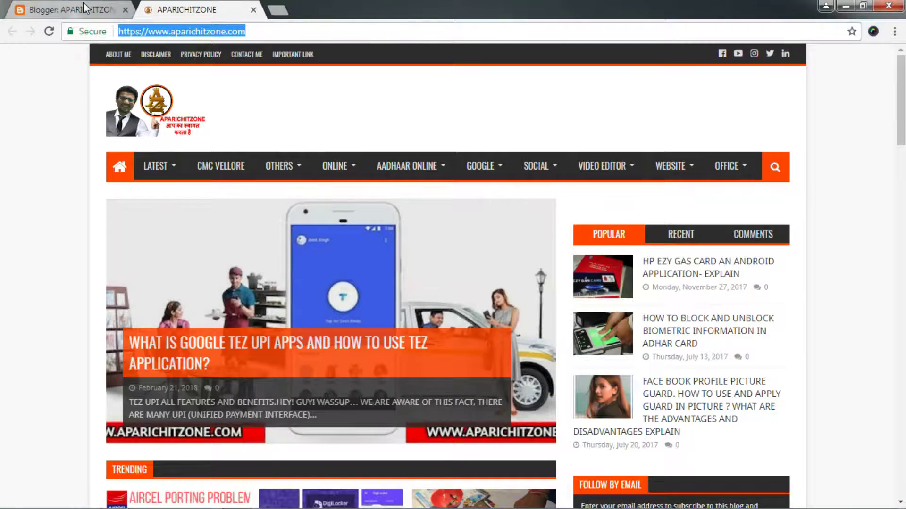
click(226, 20)
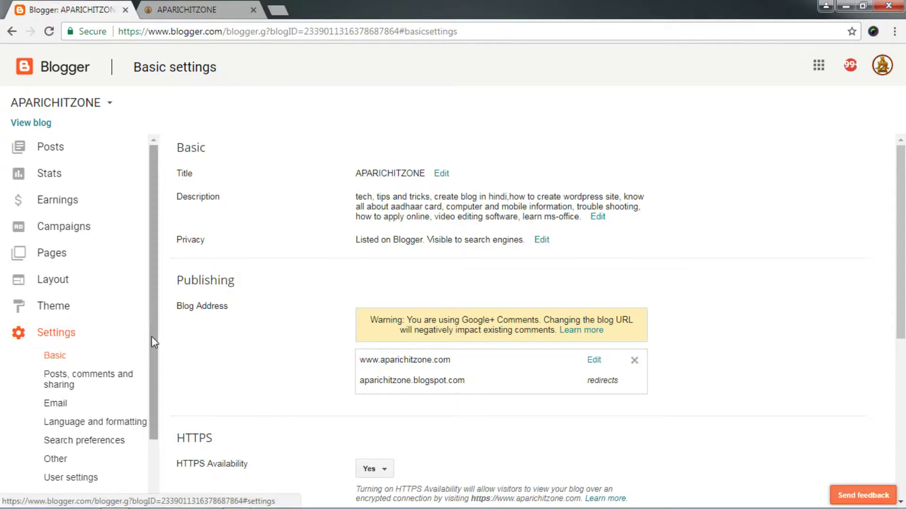
Open the blog theme's HTML for editing and search the code for "http".
drag(151, 336, 146, 430)
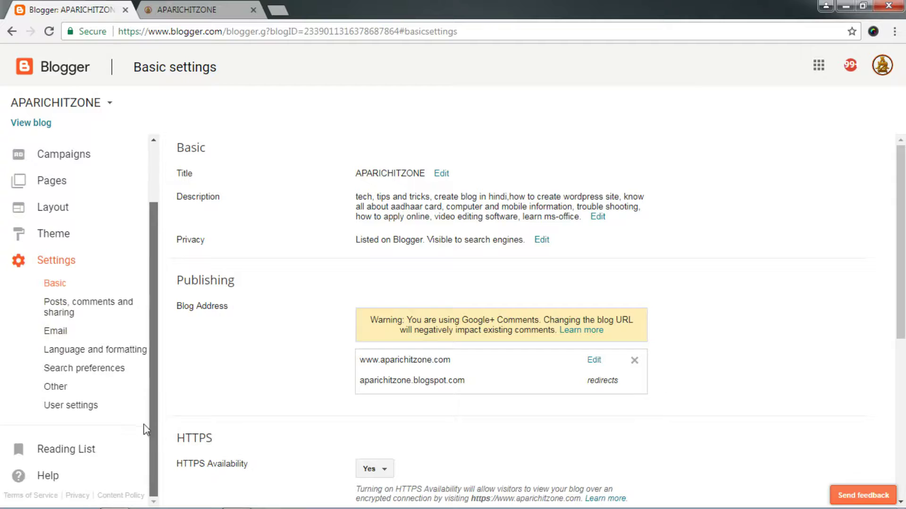
click(46, 234)
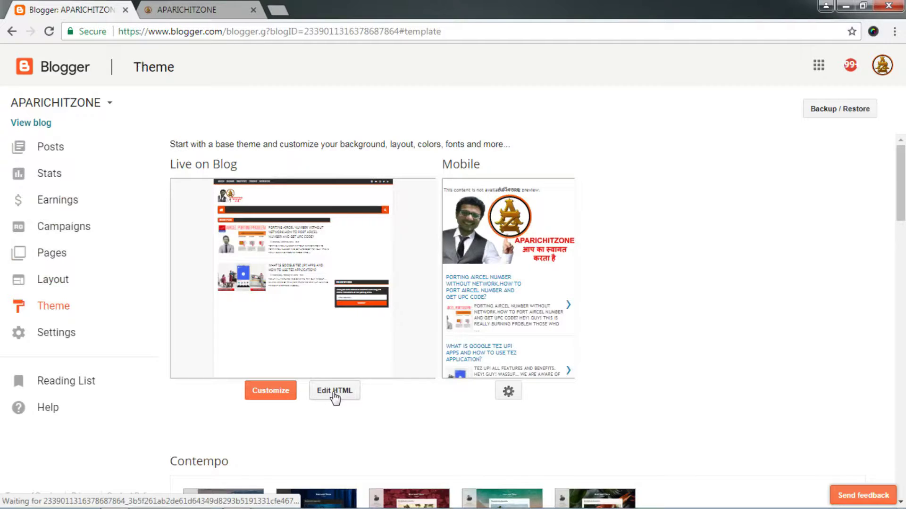
click(335, 392)
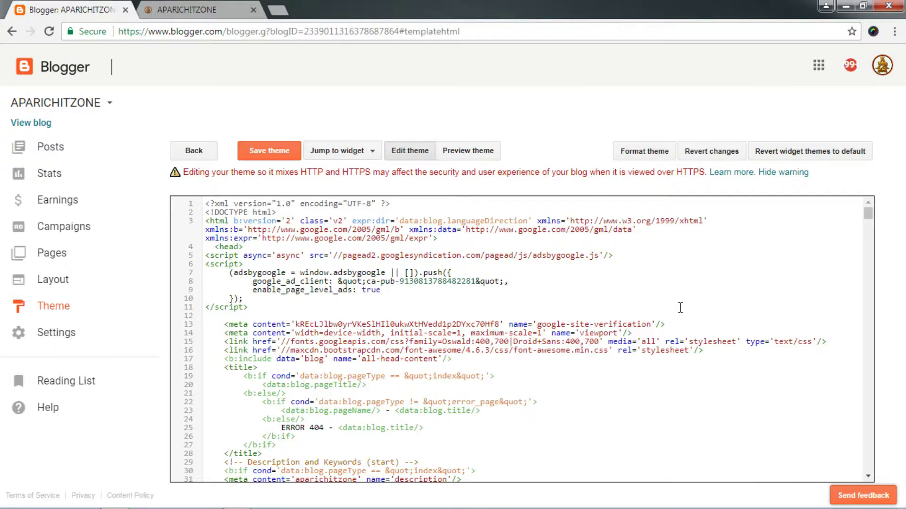
key(ctrl+f)
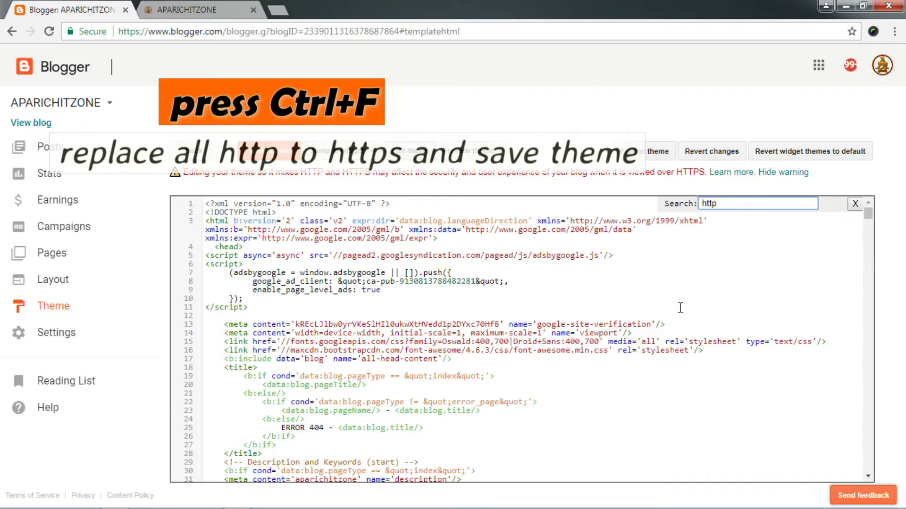
text(http)
key(Return)
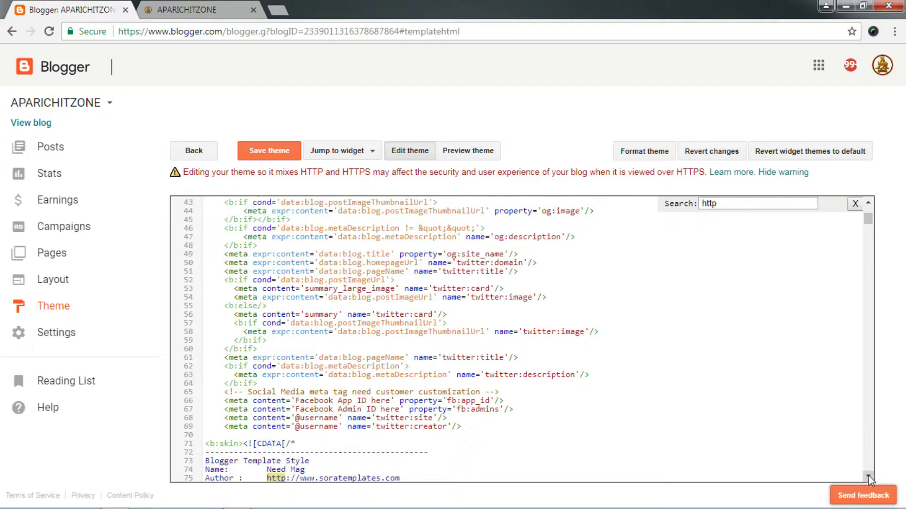
Change the template author's URL on line 75 of the theme code from http to https.
drag(868, 476, 868, 477)
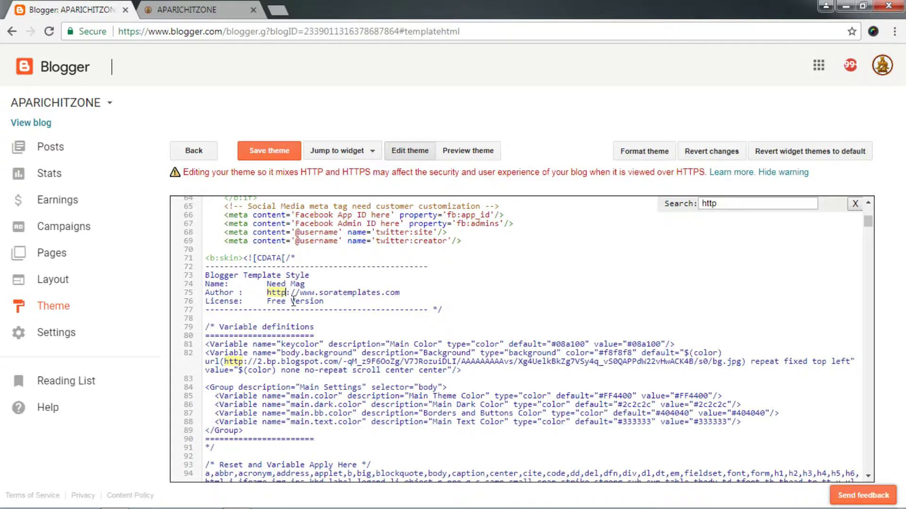
text(s)
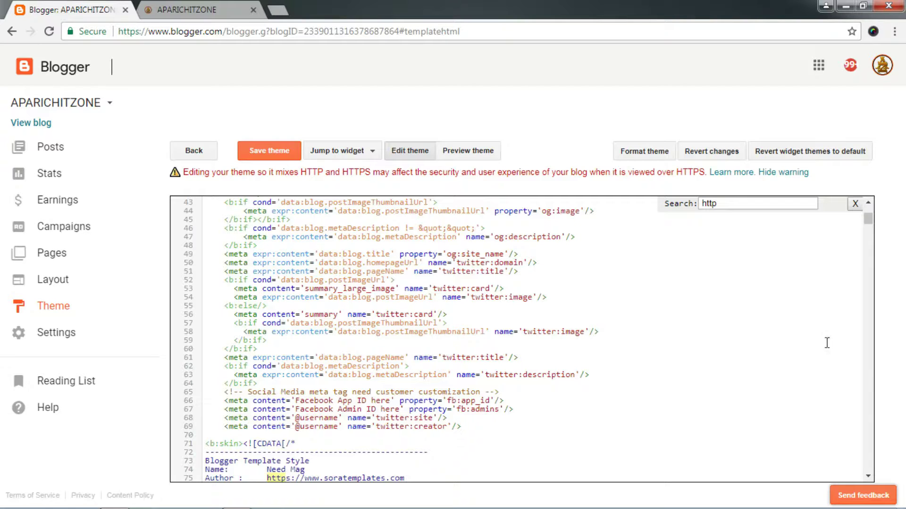
Examine the highlighted http matches in the theme code, including the top navigation, social media, header and main menu links.
click(867, 476)
scroll(867, 474, down, 2)
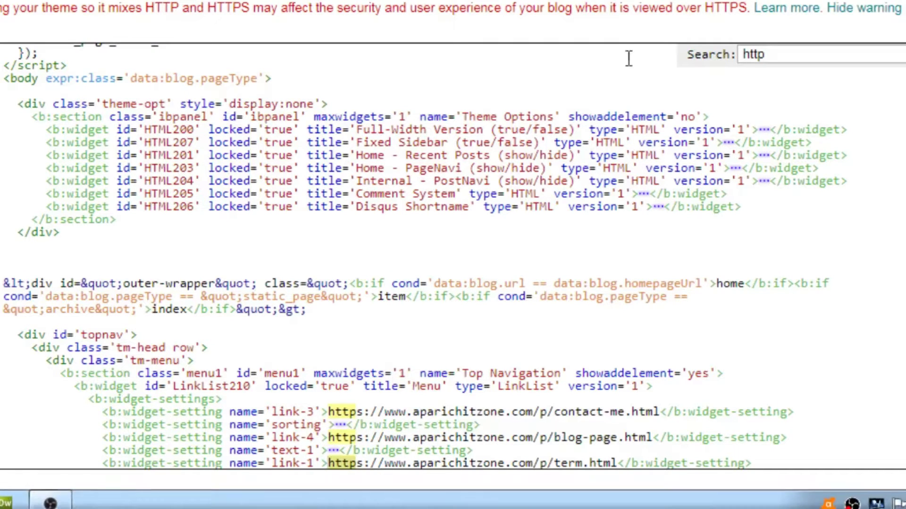
click(797, 55)
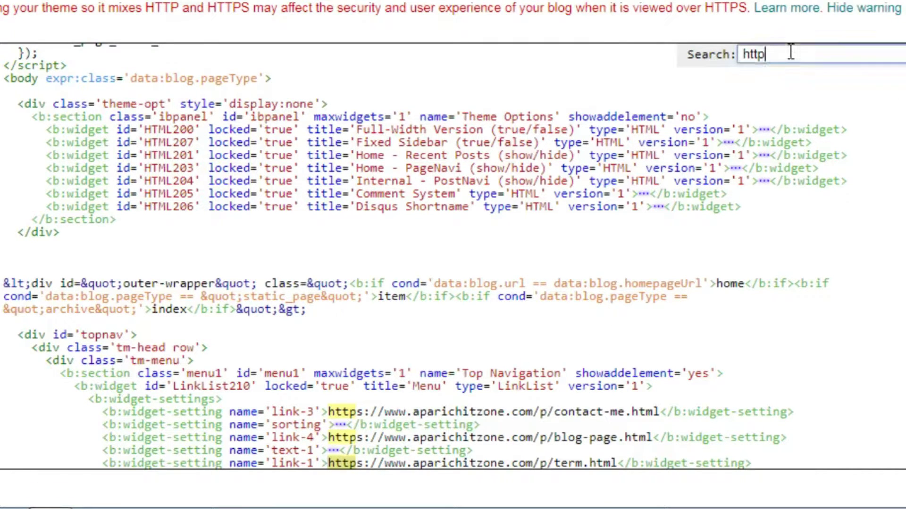
double_click(790, 50)
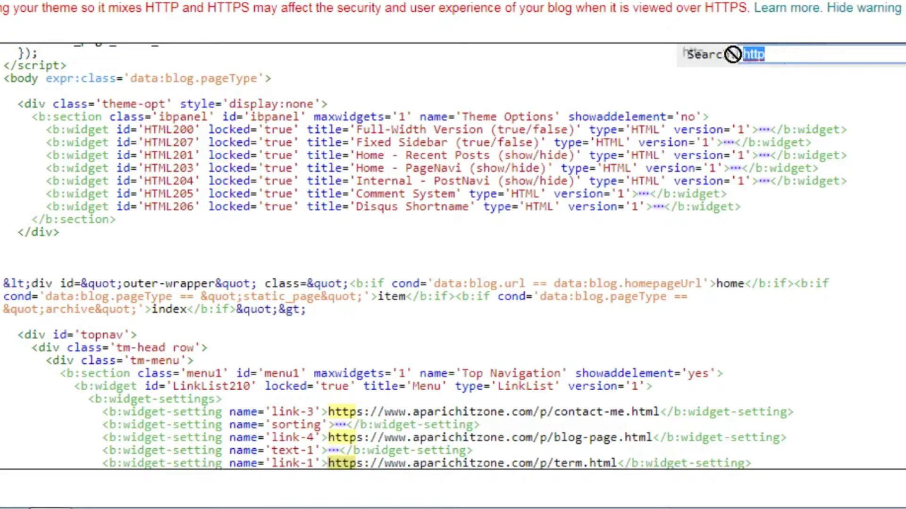
click(800, 54)
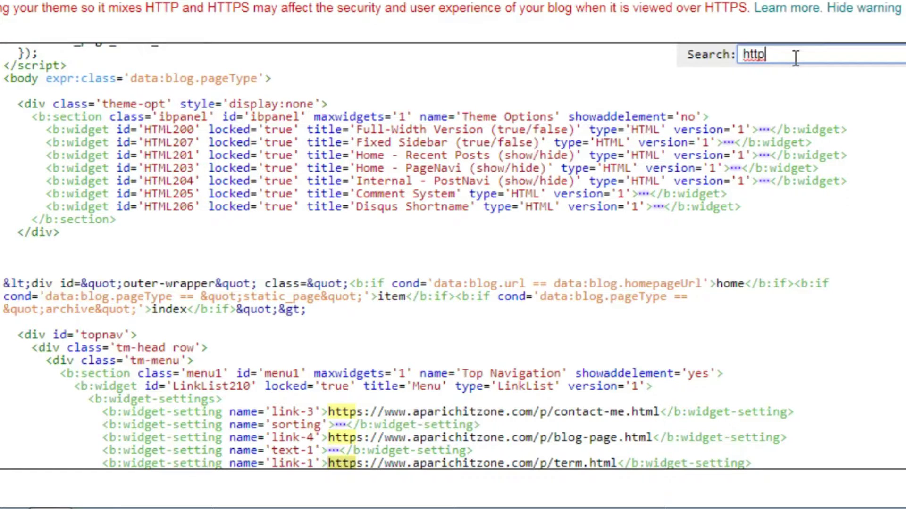
scroll(795, 57, down, 6)
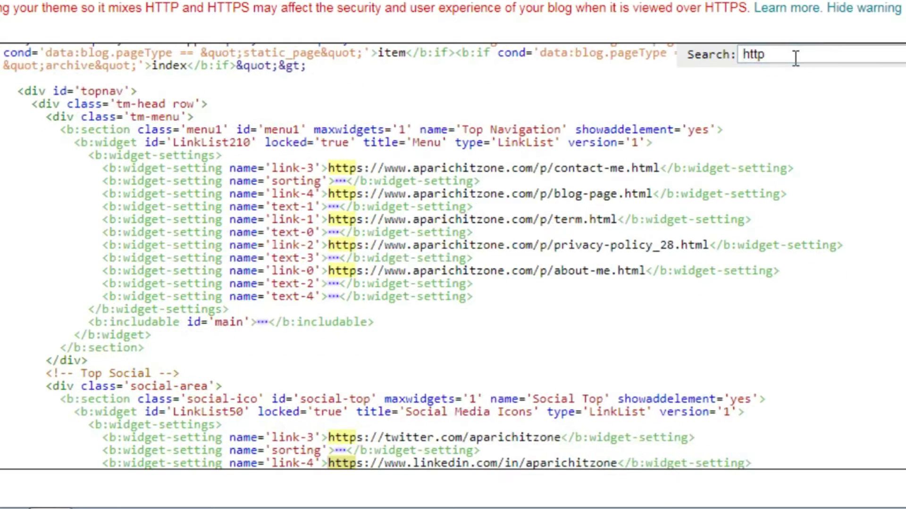
scroll(795, 56, down, 5)
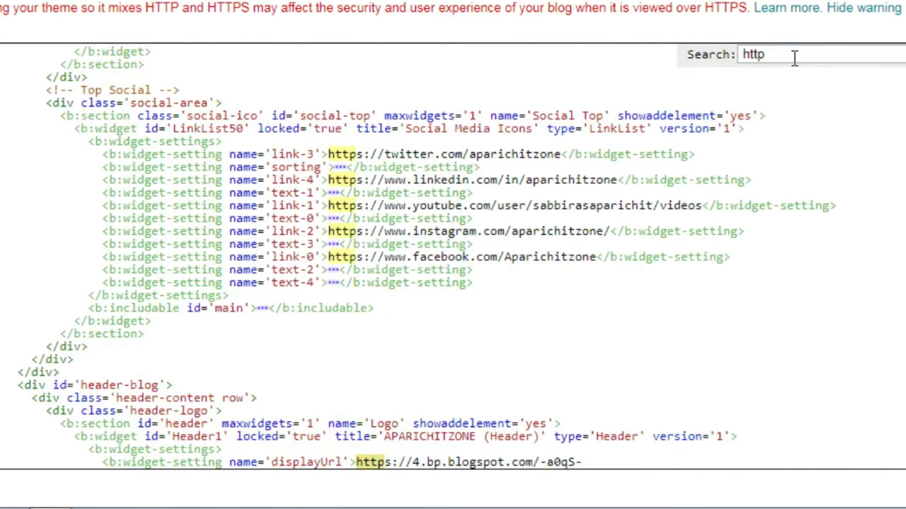
scroll(794, 56, down, 9)
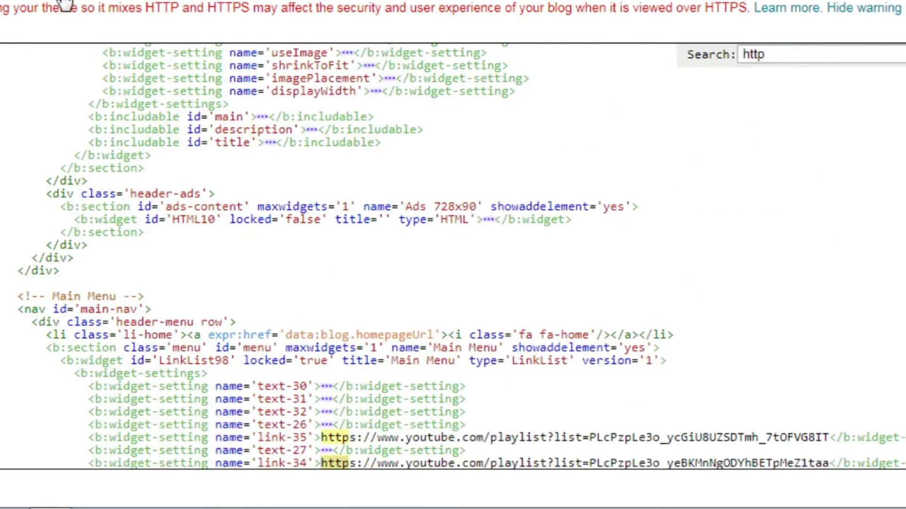
Try to save the theme, adding an "s" in the About Me widget's text on line 2805 between the two attempts.
click(264, 150)
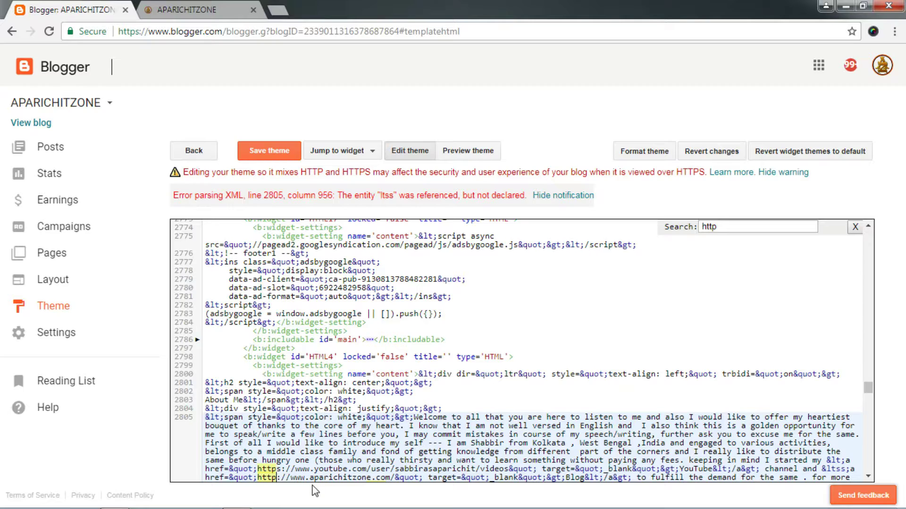
text(s)
click(271, 152)
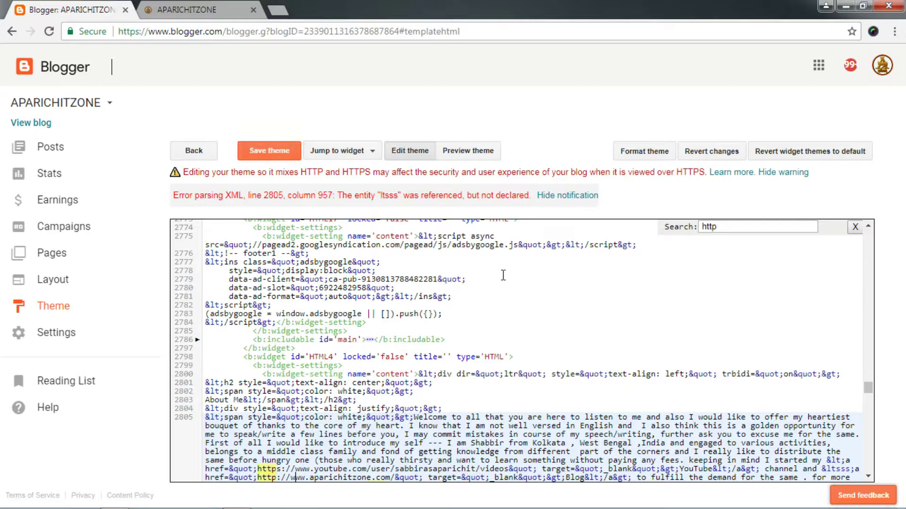
Reload the live blog in its open tab to check its secure connection, and return to the Blogger tab.
click(203, 11)
click(49, 31)
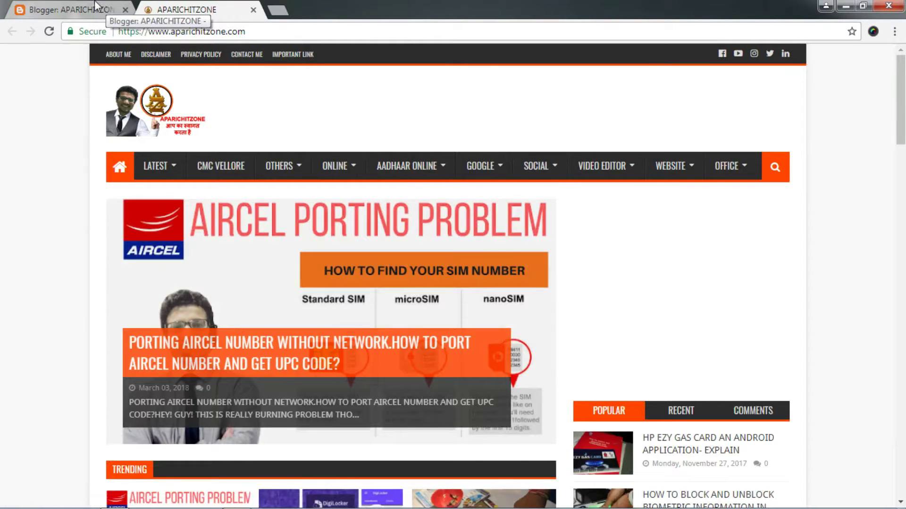
click(99, 6)
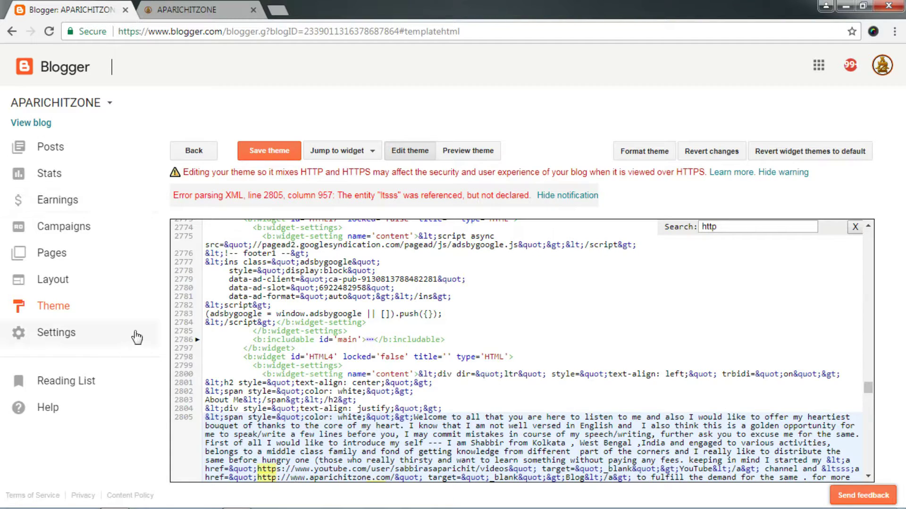
Review the HTTPS options in the Basic settings, and open Google Search Console from the blog's Search preferences.
click(47, 339)
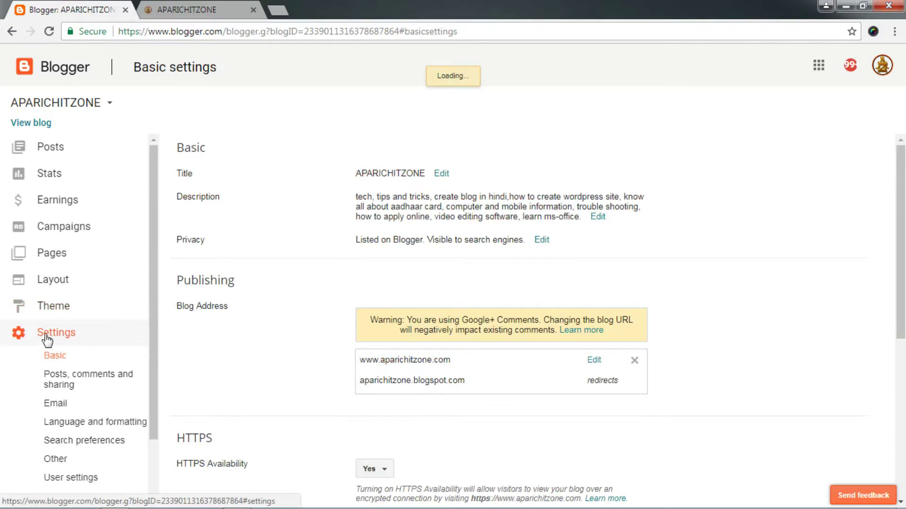
scroll(378, 361, down, 6)
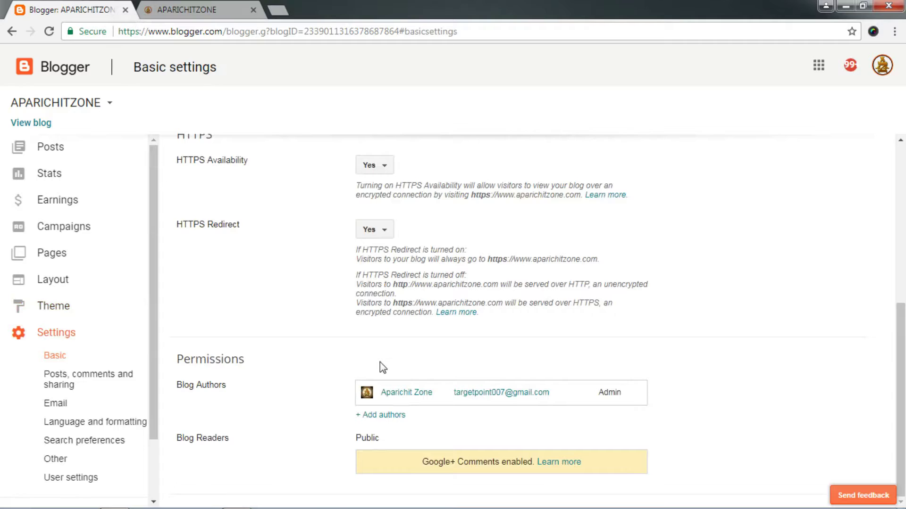
click(84, 446)
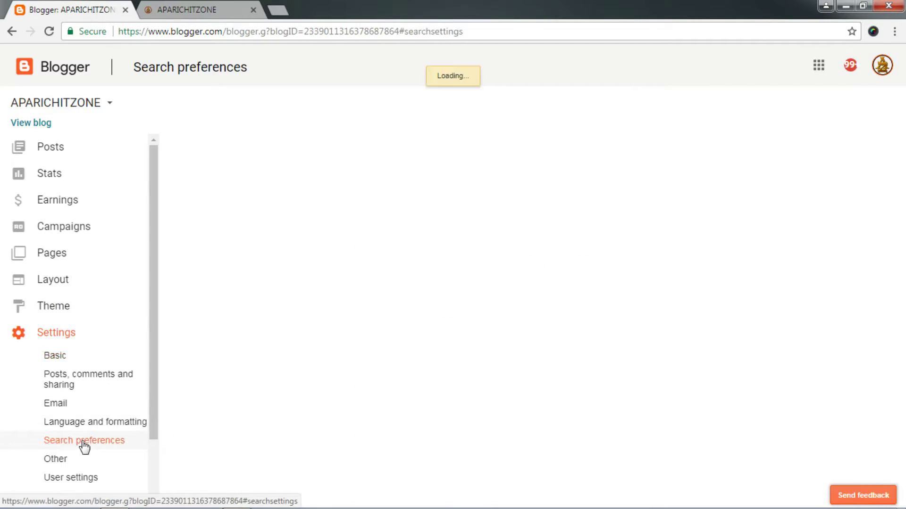
scroll(491, 398, down, 1)
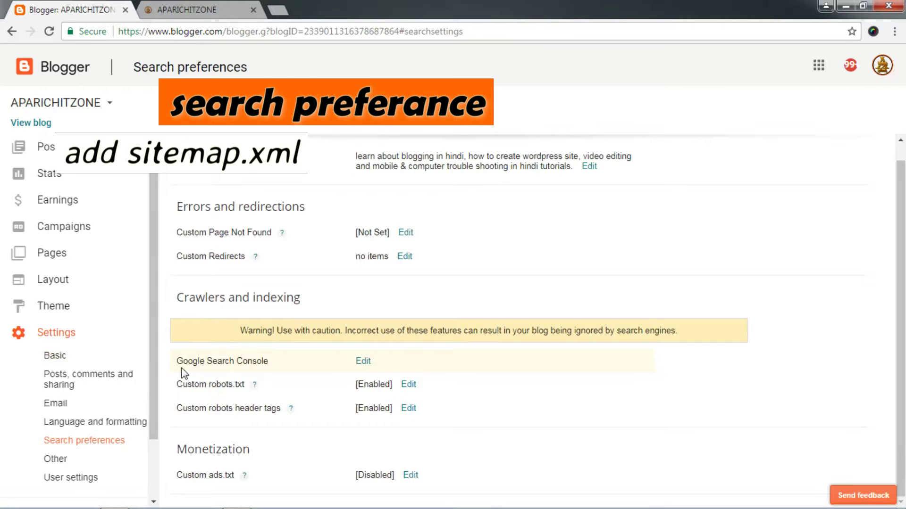
click(363, 361)
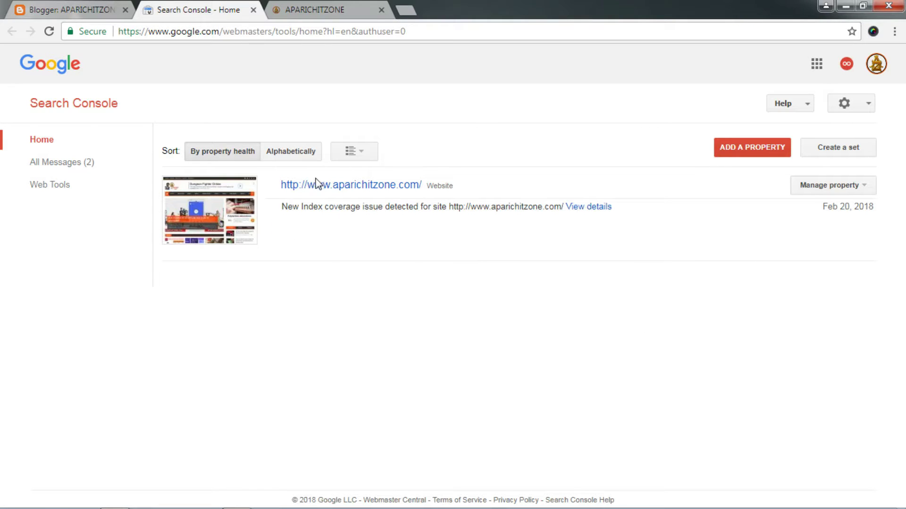
click(750, 152)
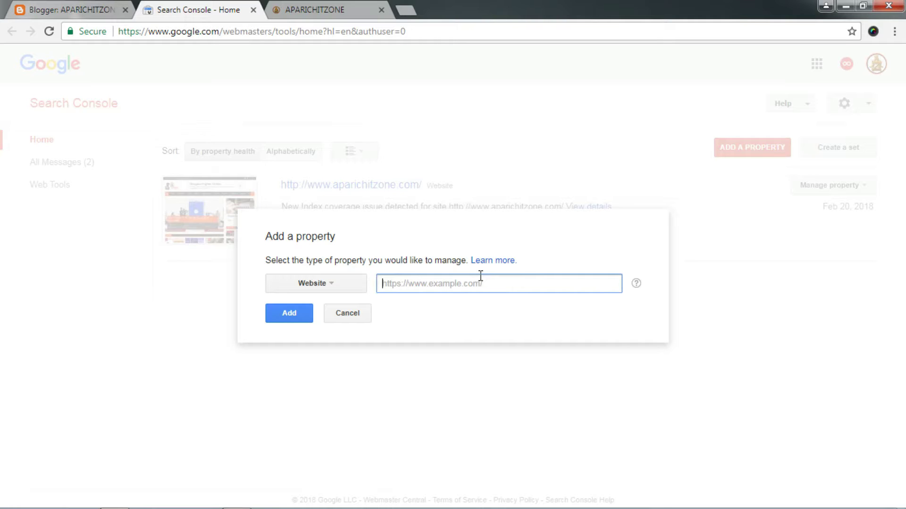
click(321, 11)
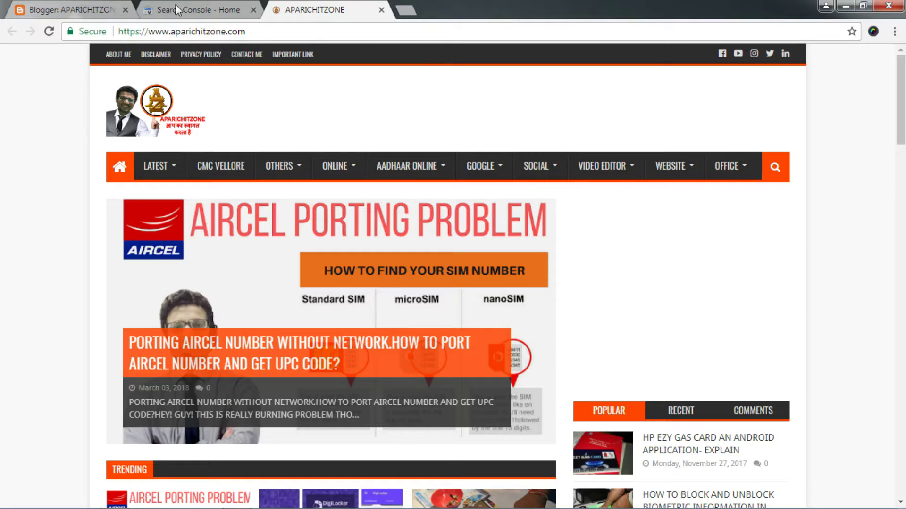
click(254, 30)
click(246, 81)
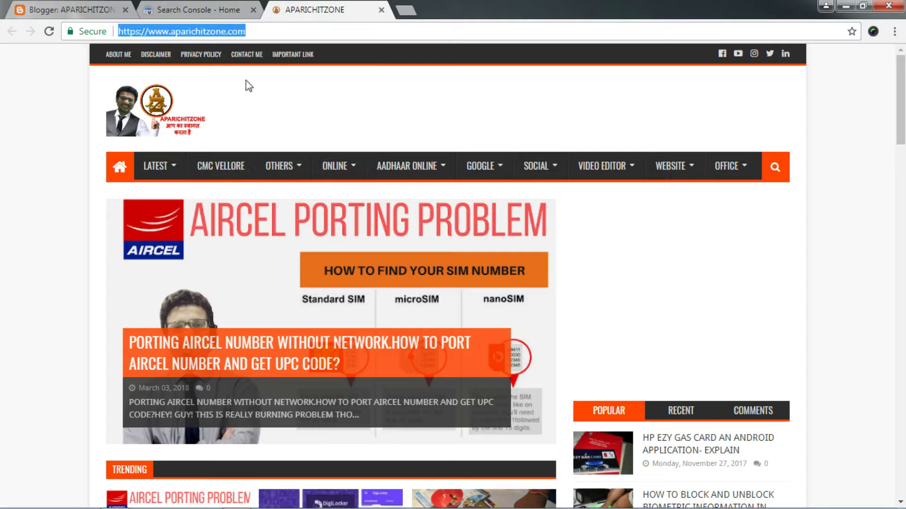
click(219, 10)
right_click(486, 283)
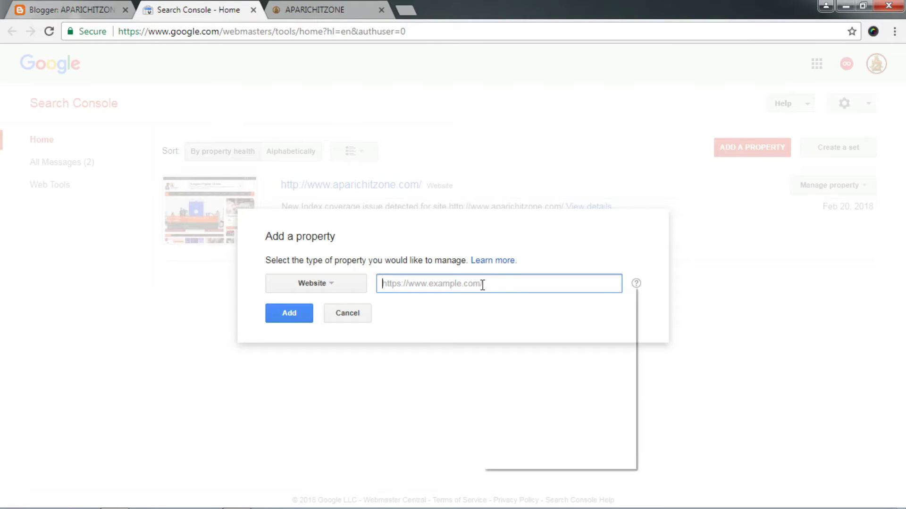
click(502, 366)
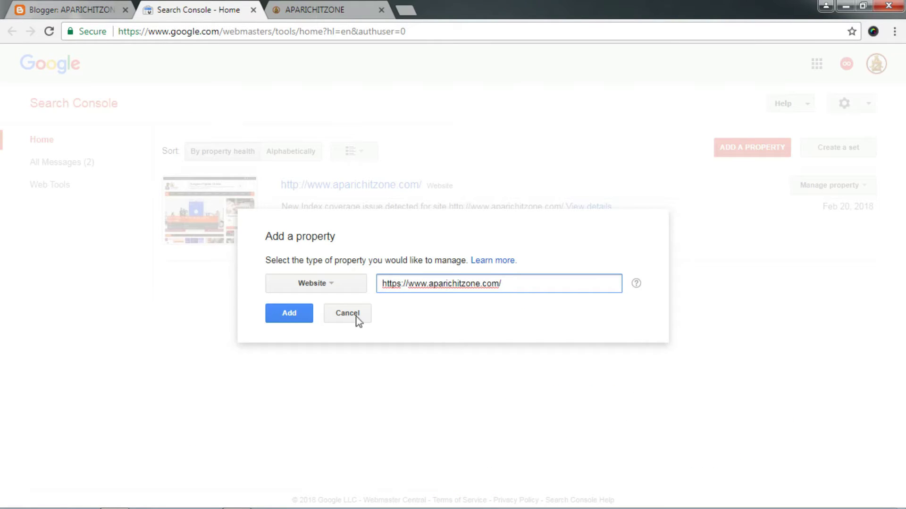
click(293, 316)
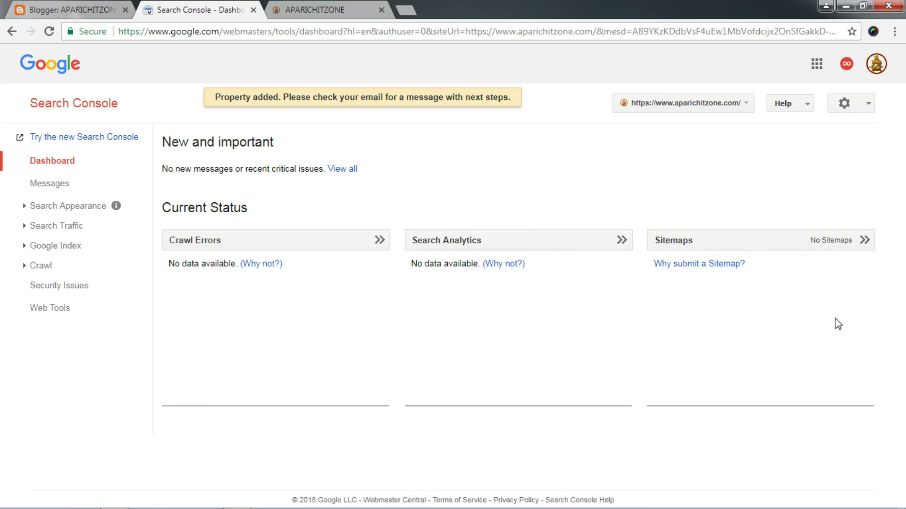
click(71, 162)
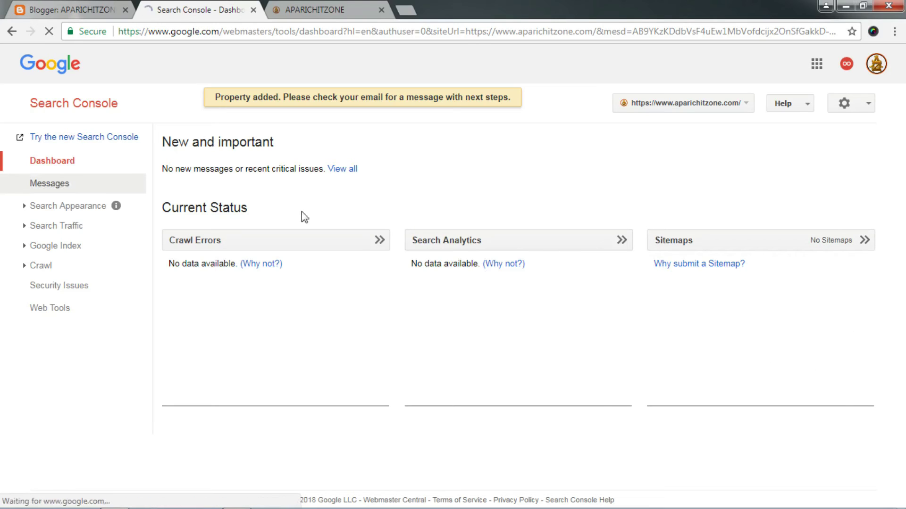